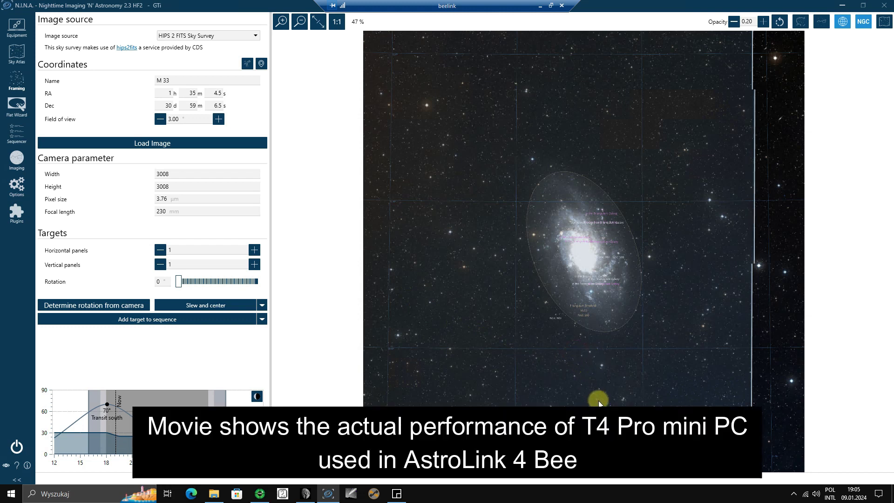
Centre the framing rectangle on the M 33 galaxy and add the framed target to the target list
mouse_move(601, 403)
left_mouse_down()
mouse_move(621, 434)
mouse_move(614, 404)
left_mouse_up()
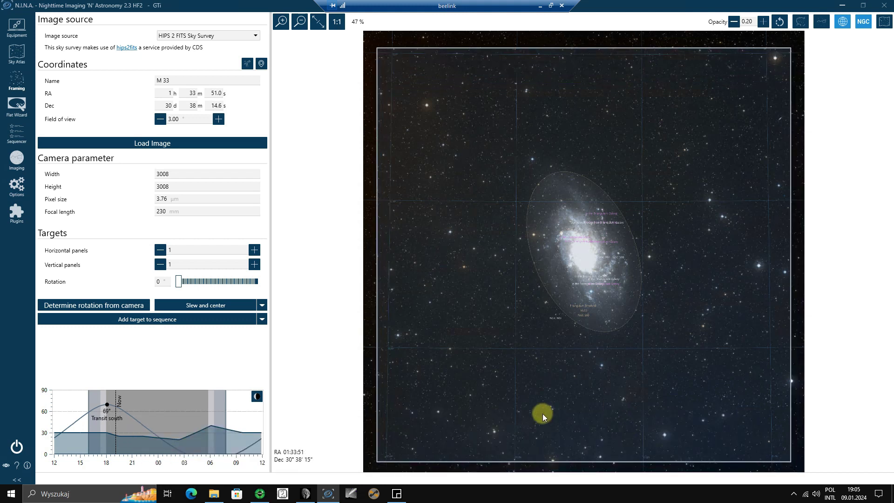
left_click(262, 319)
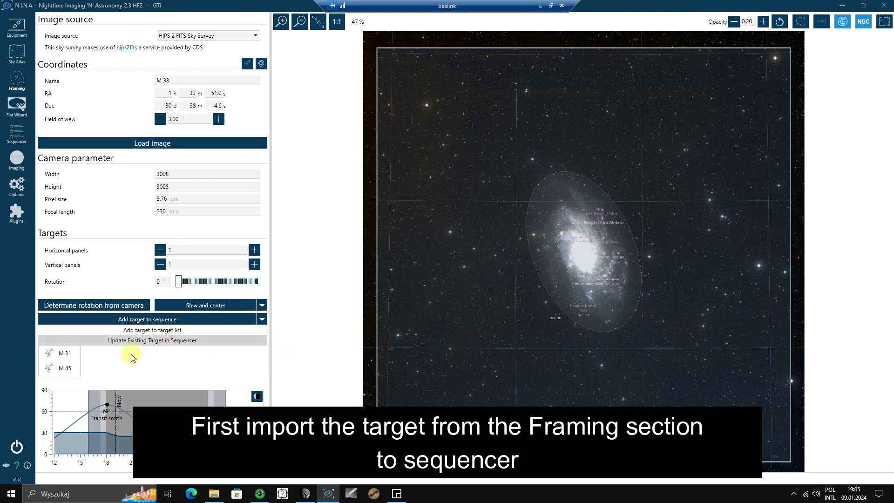
mouse_move(138, 333)
left_click(116, 356)
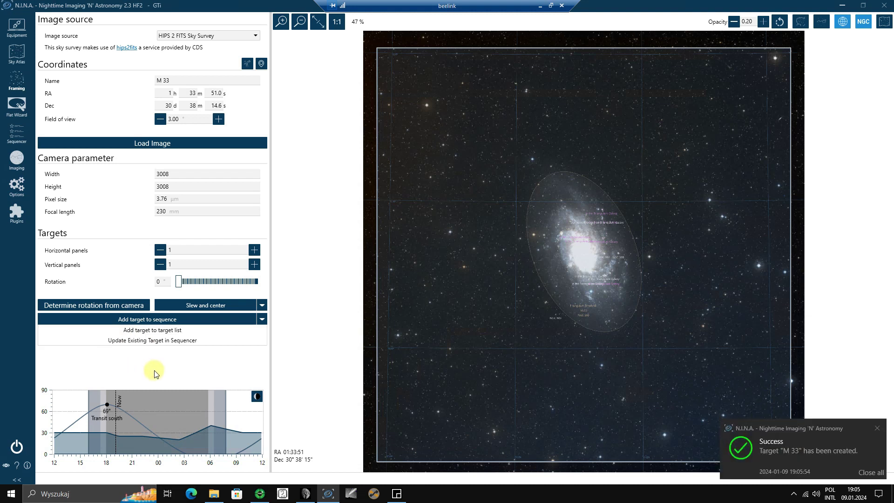
Duplicate the M 31 target block in the sequencer and disable the original M 31 block
left_click(15, 138)
left_click(15, 138)
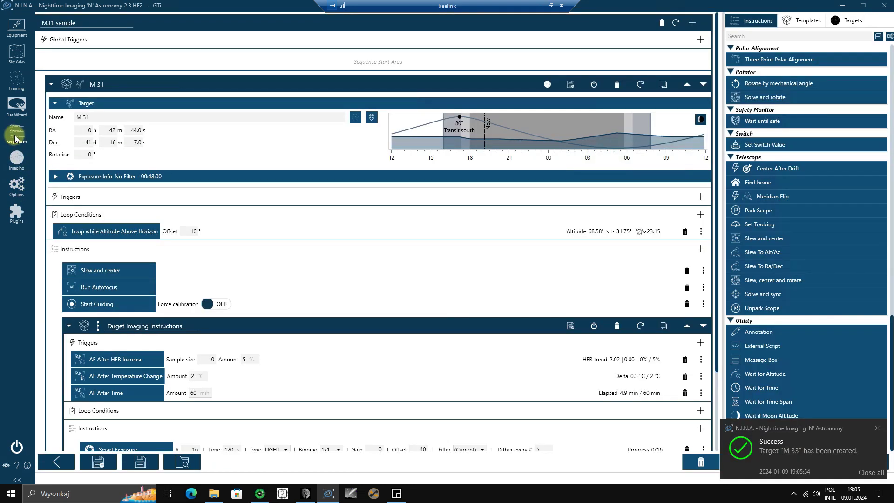
left_click(51, 85)
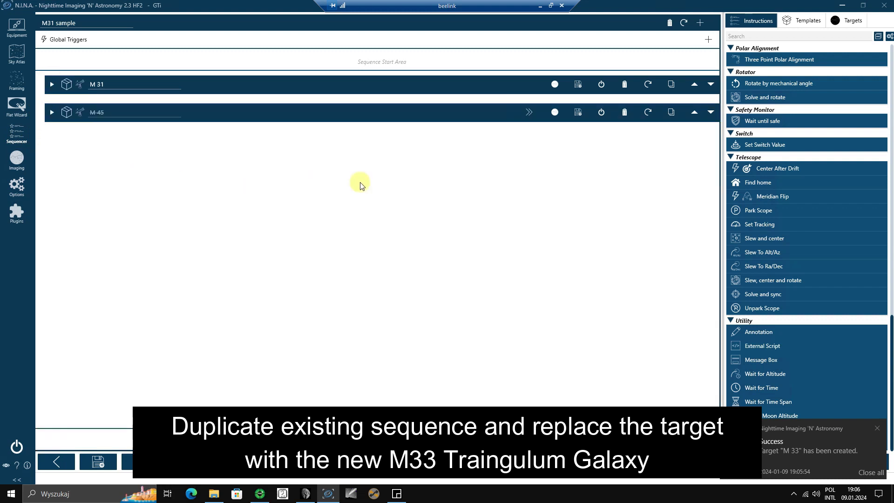
left_click(672, 85)
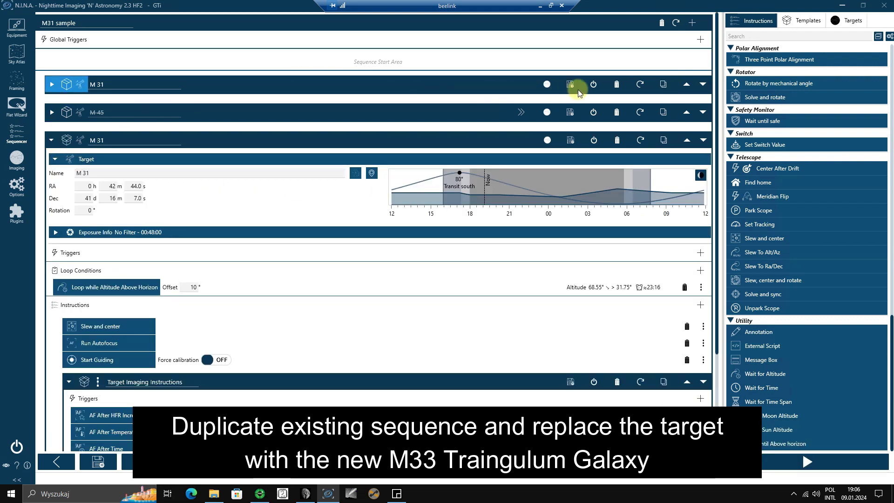
left_click(590, 86)
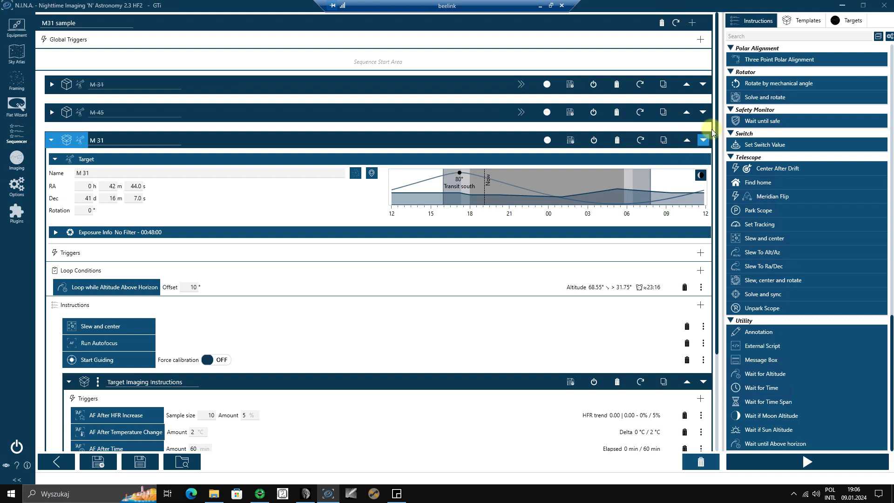
Replace the target of the duplicated M 31 block with the saved M 33 target and save the sequence
left_click(850, 27)
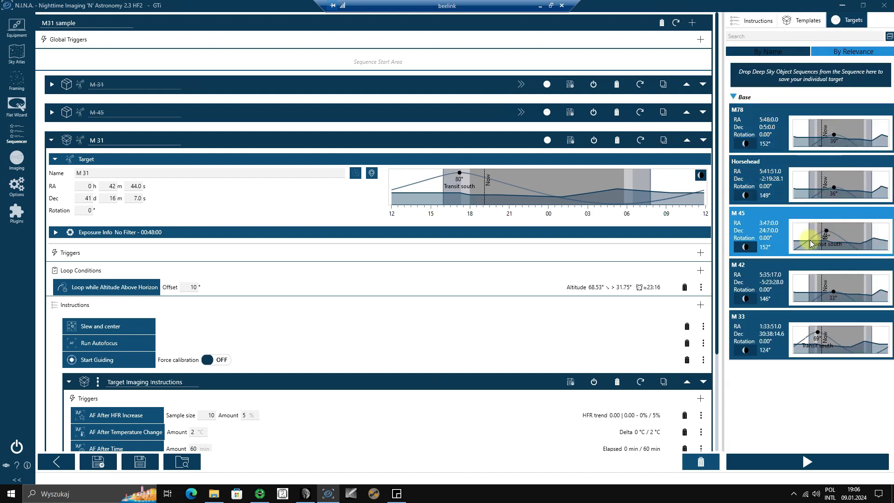
left_click_drag(764, 329, 591, 223)
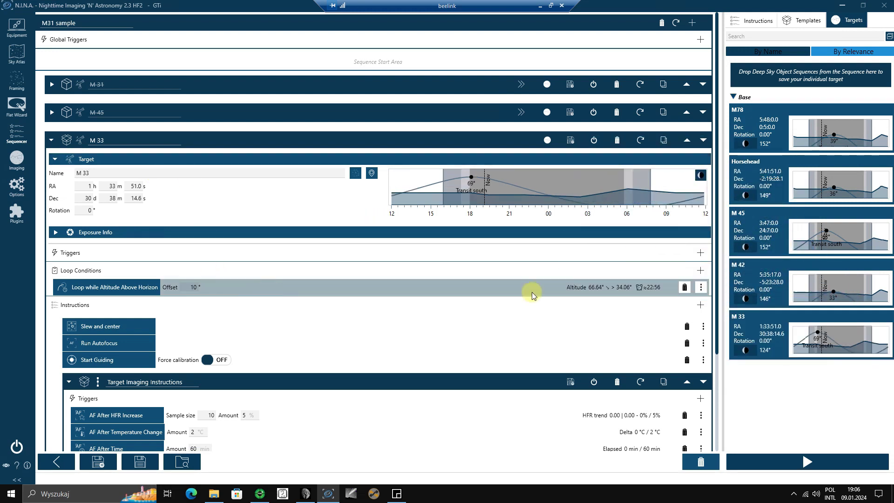
scroll(535, 293, "down", 5)
left_click(188, 382)
left_click(139, 461)
scroll(93, 303, "up", 5)
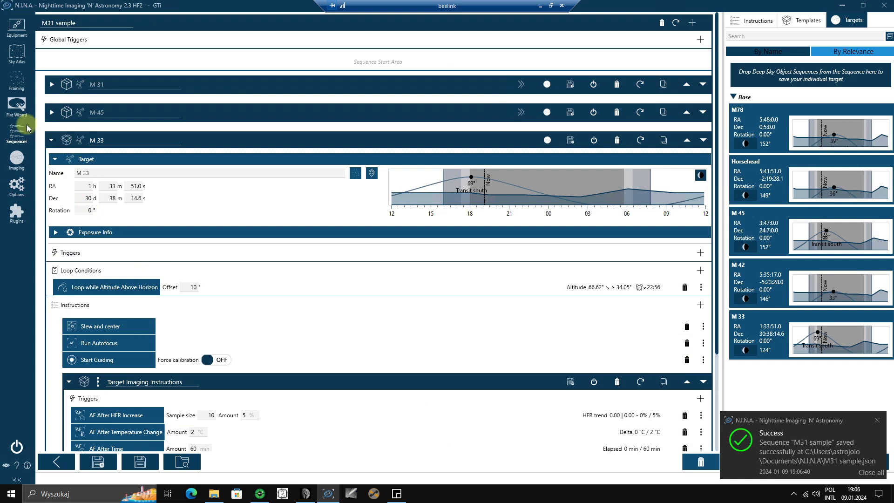
Start the M 33 sequence from the imaging view and check the mount's slew in GS Server
left_click(16, 163)
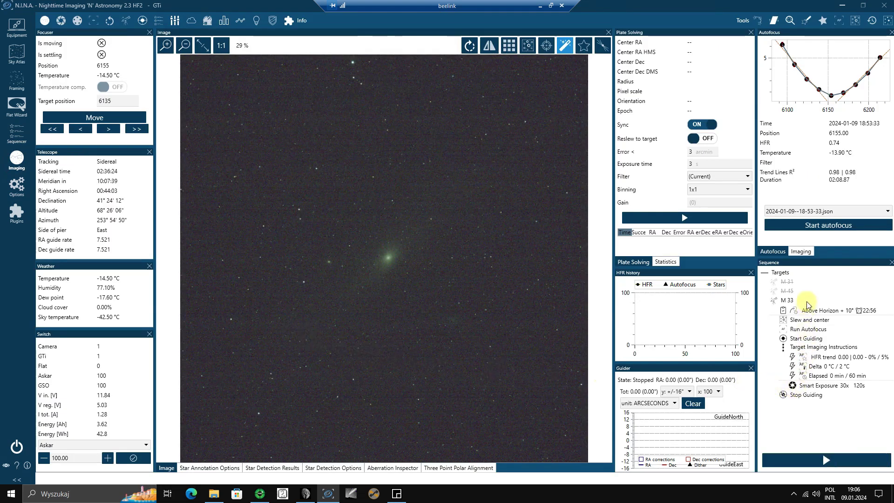
left_click(827, 460)
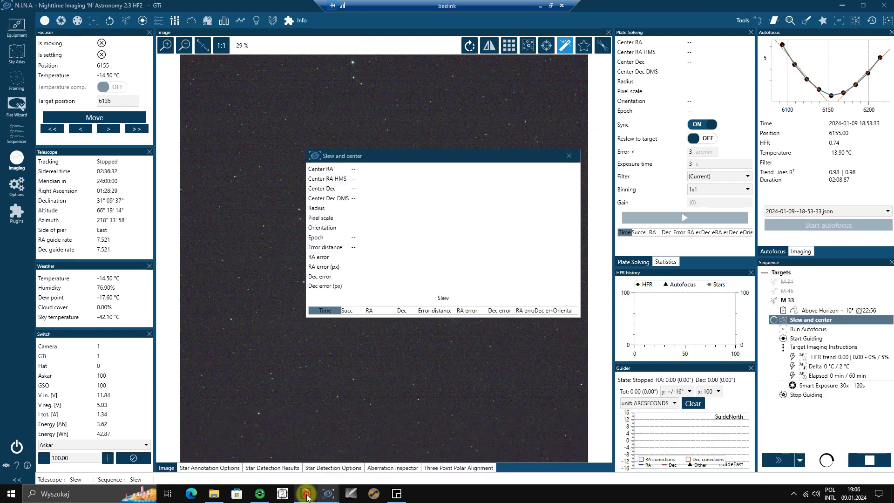
left_click(305, 494)
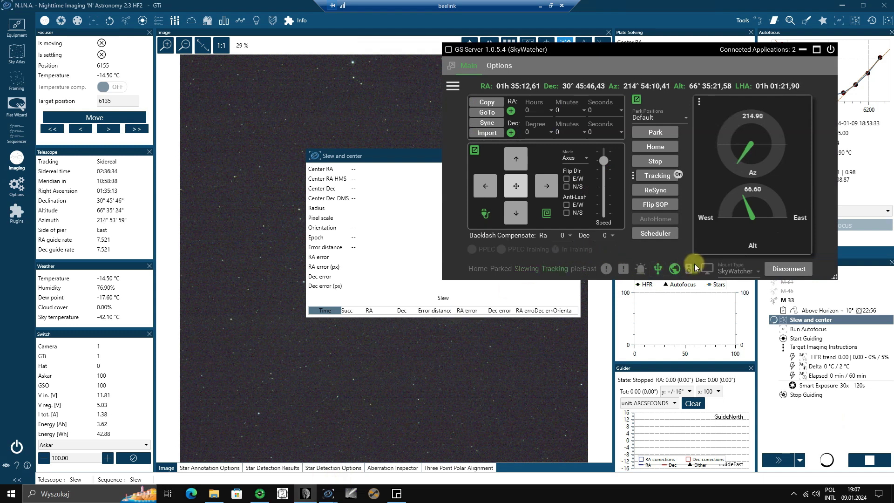
left_click(400, 161)
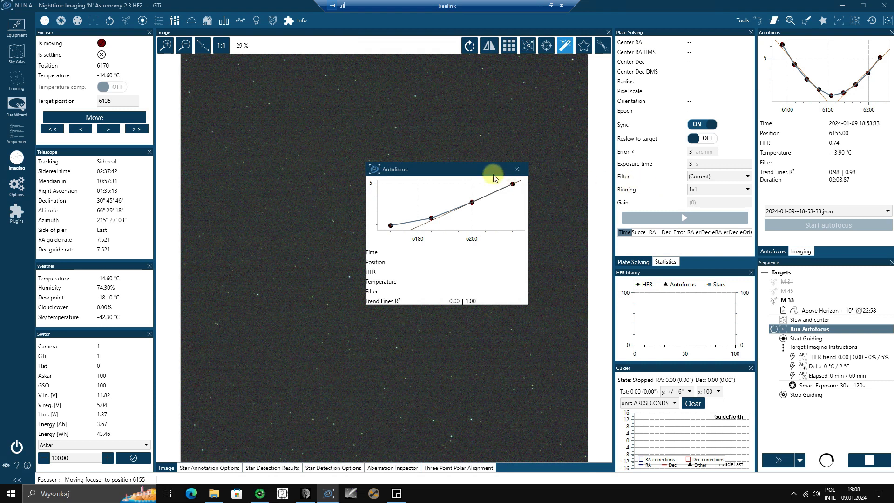
Move the Autofocus window off the image centre and check the guiding graph in PHD2
left_click_drag(469, 170, 566, 300)
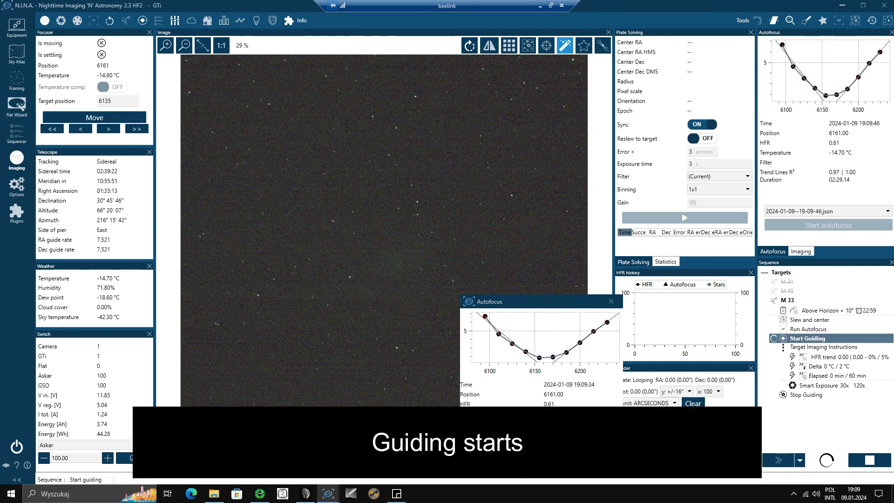
left_click(260, 494)
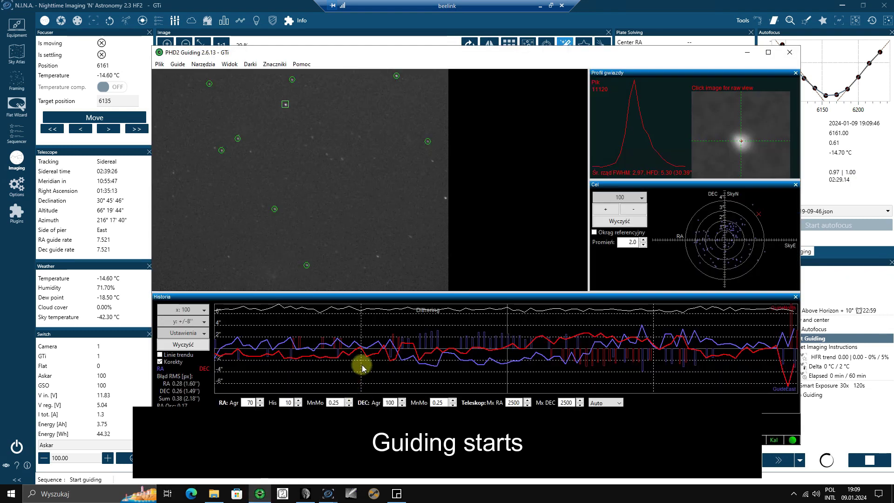
left_click(609, 18)
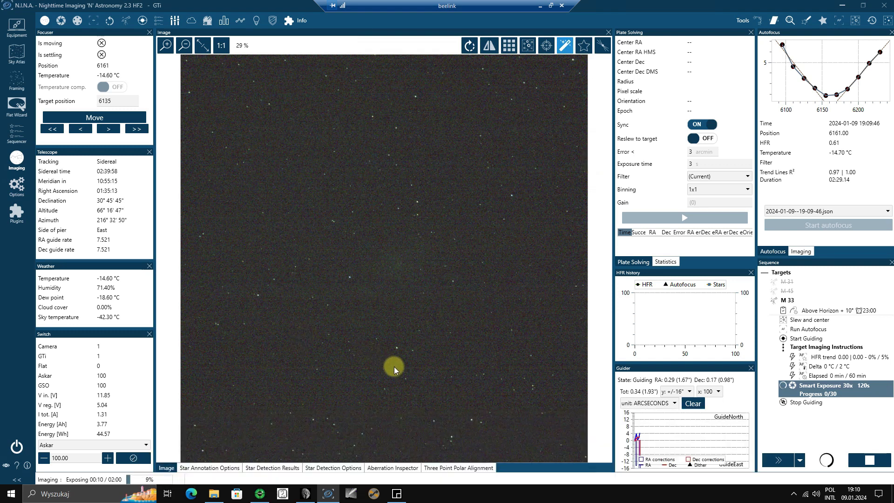
left_click(454, 469)
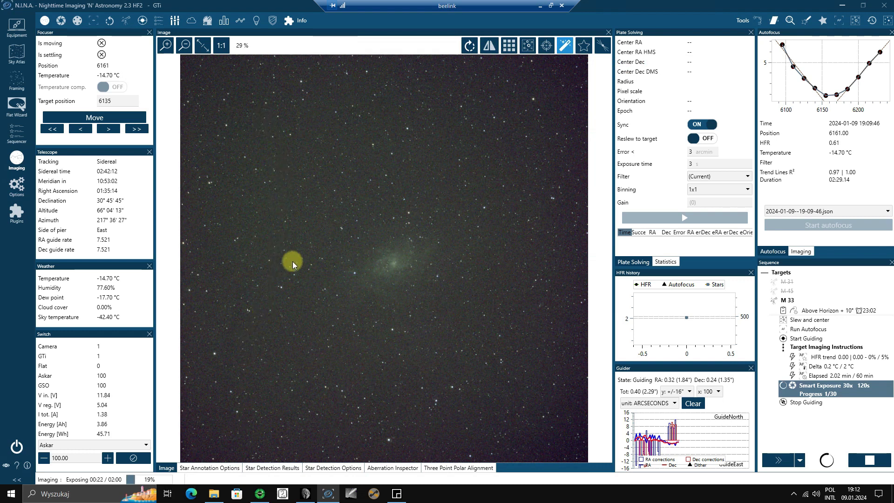
Switch to ASTAP and load the first M 33 light frame from the M 33 folder of 2024-01-09
left_click(397, 495)
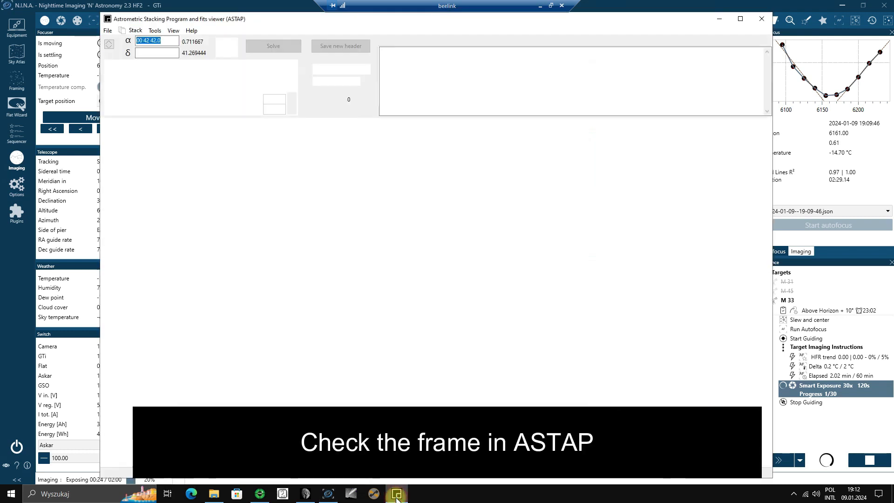
left_click(109, 33)
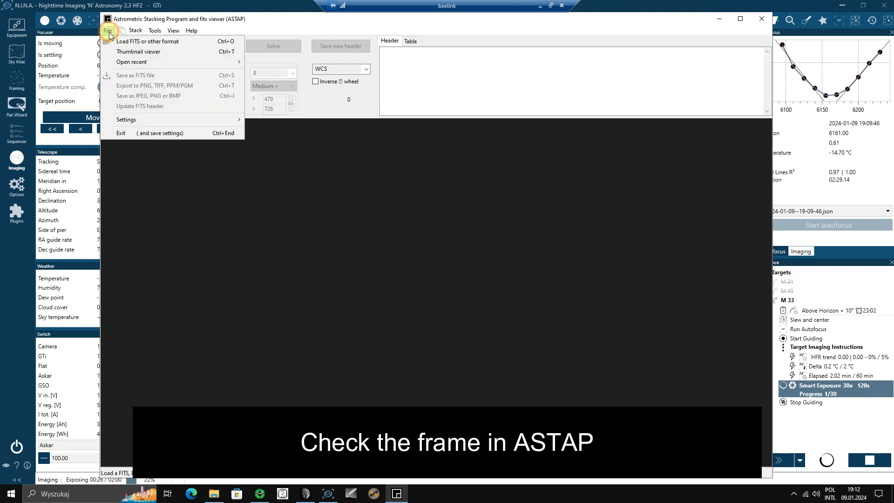
left_click(140, 41)
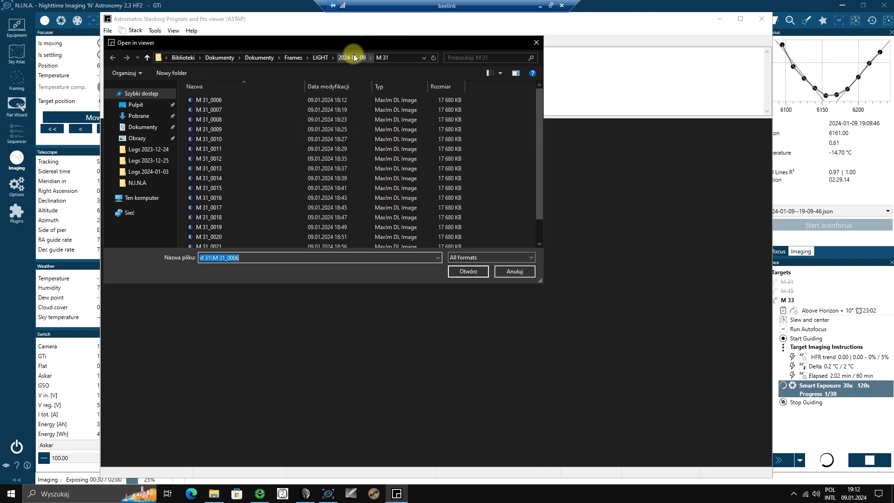
left_click(353, 58)
left_click(228, 109)
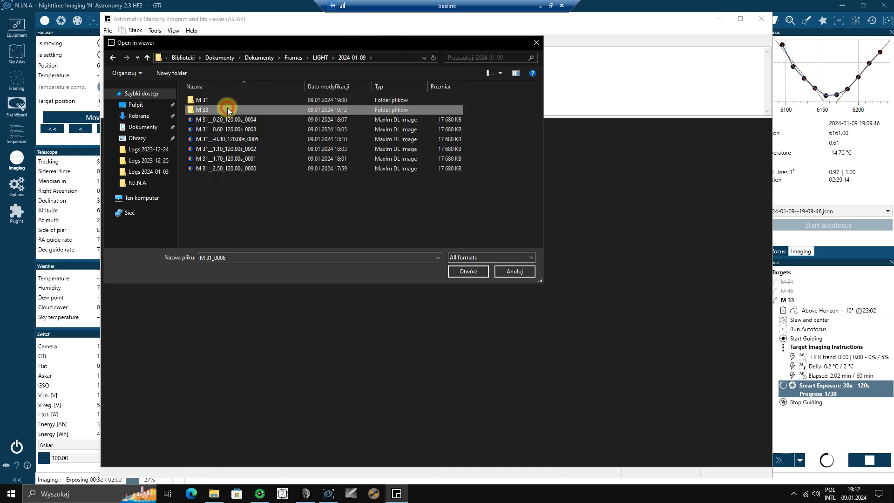
double_click(227, 109)
double_click(228, 101)
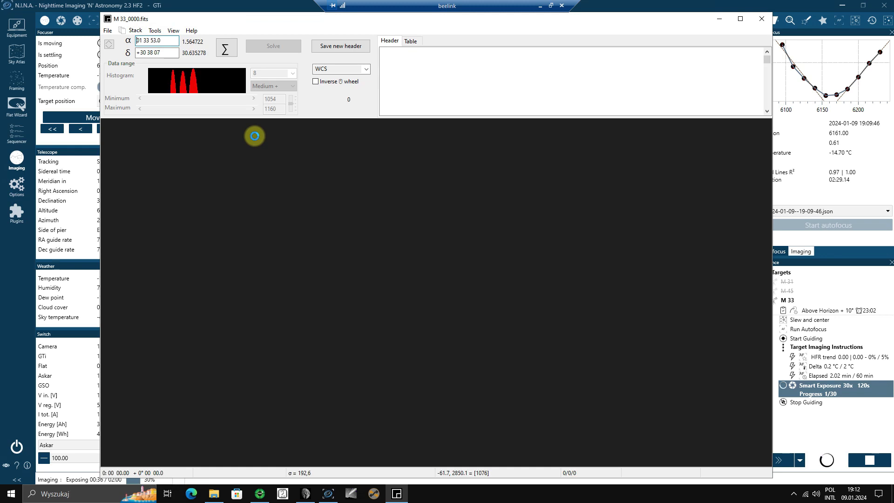
Set the frame's display stretch to Low + and de-mosaic its Bayer matrix into colour
left_click(172, 30)
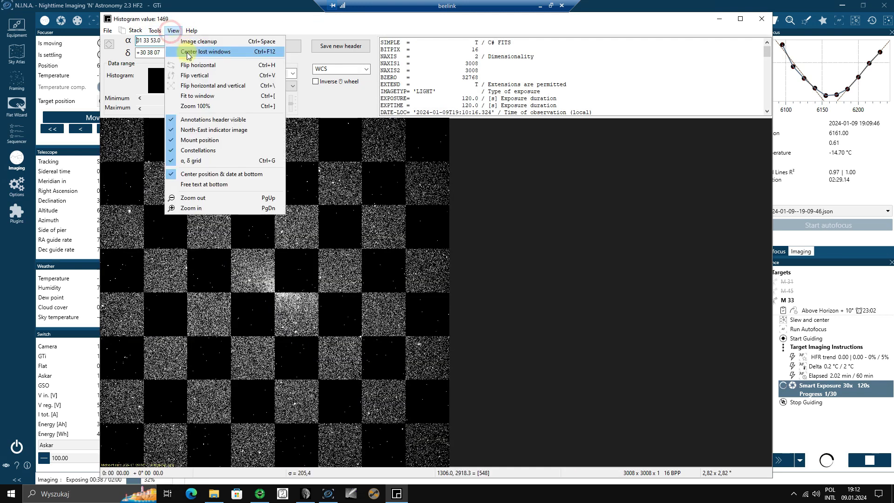
left_click(196, 99)
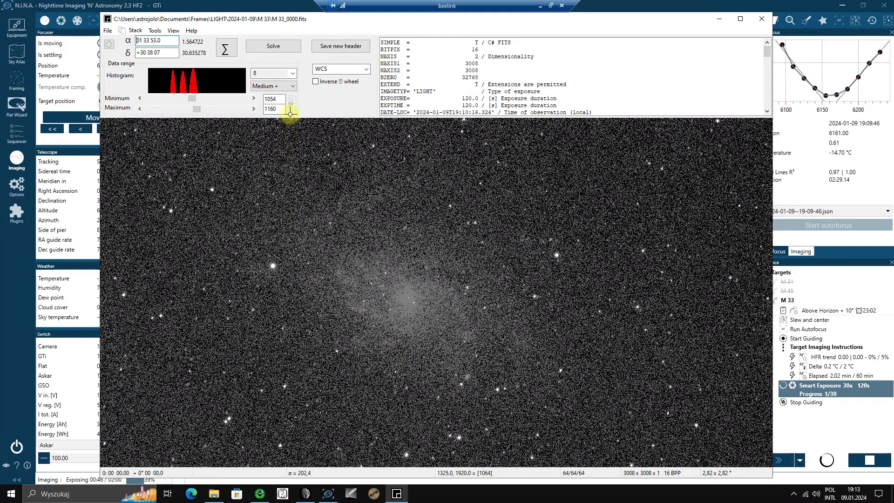
left_click(290, 86)
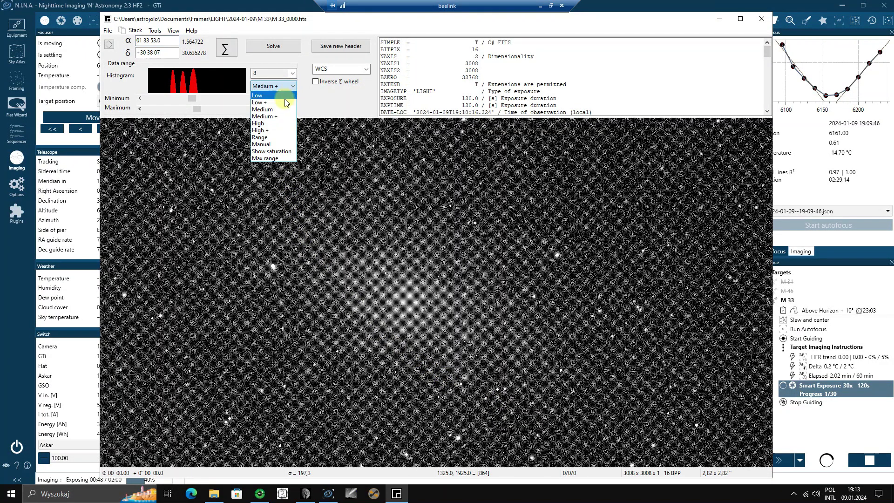
left_click(285, 102)
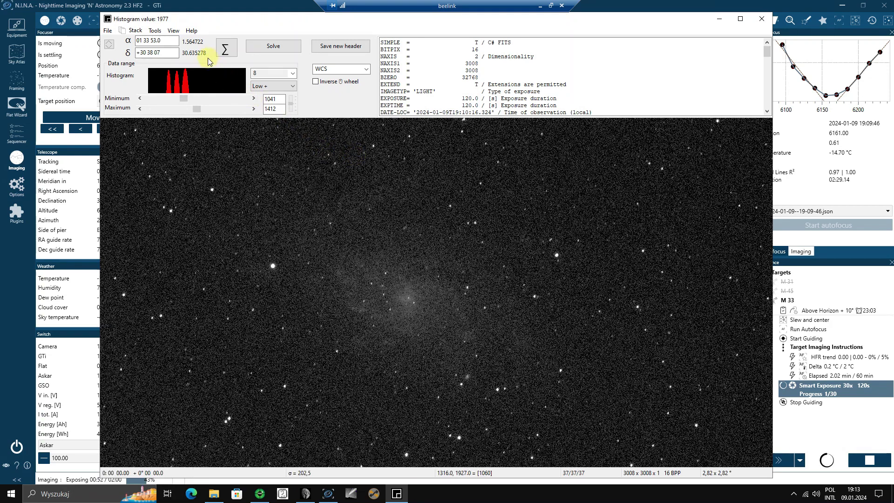
left_click(155, 30)
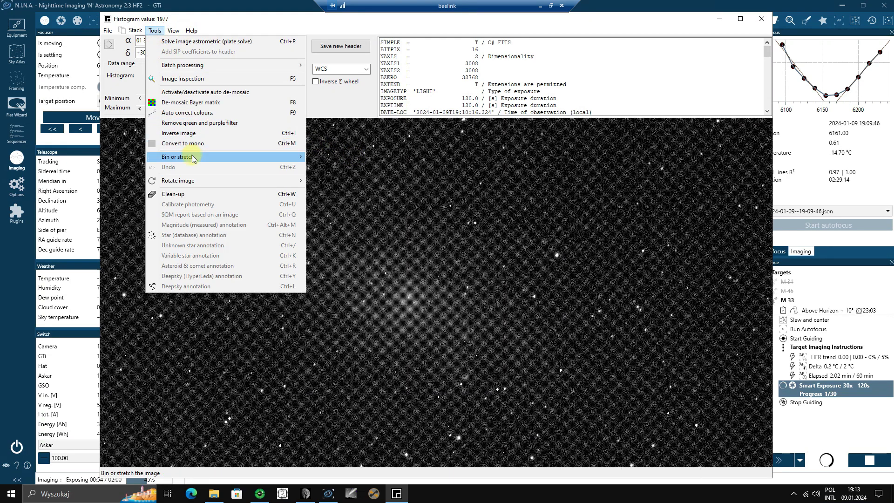
left_click(206, 104)
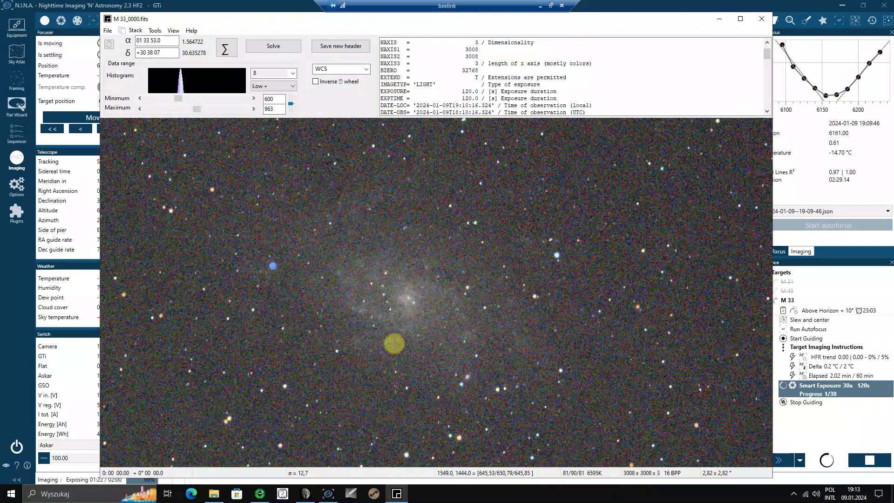
Plate-solve the M 33 frame and annotate its stars with their measured magnitudes
left_click(288, 51)
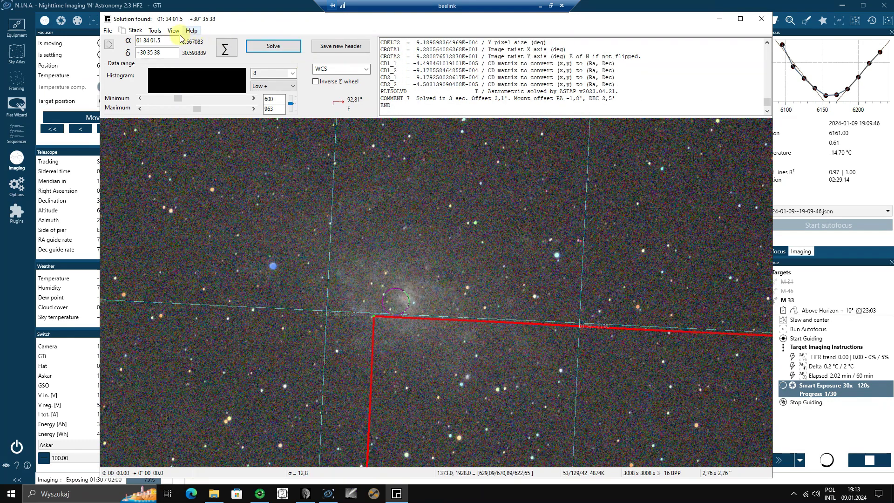
left_click(155, 31)
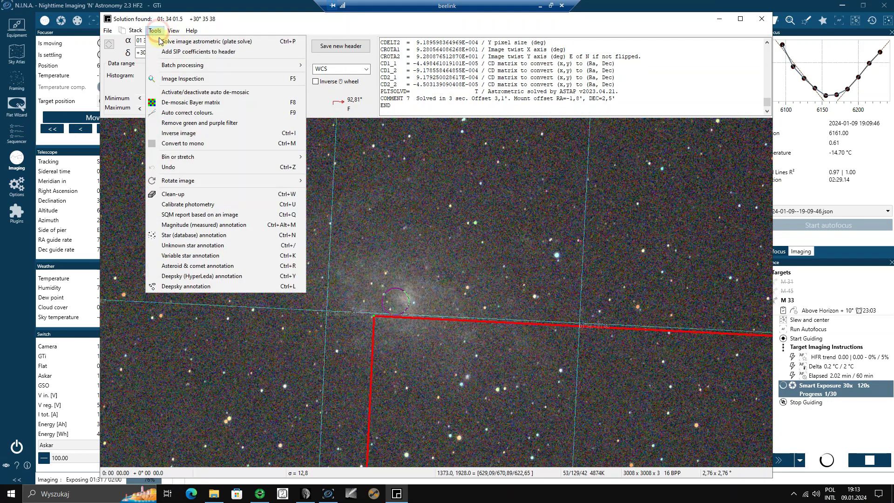
left_click(212, 233)
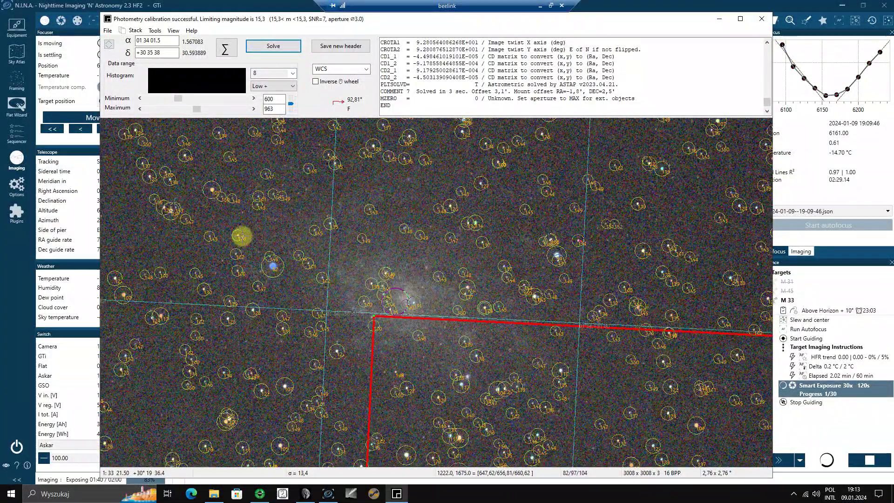
Examine the annotated M 33 frame close up and fitted to the window, and minimize ASTAP
scroll(240, 236, "up", 1)
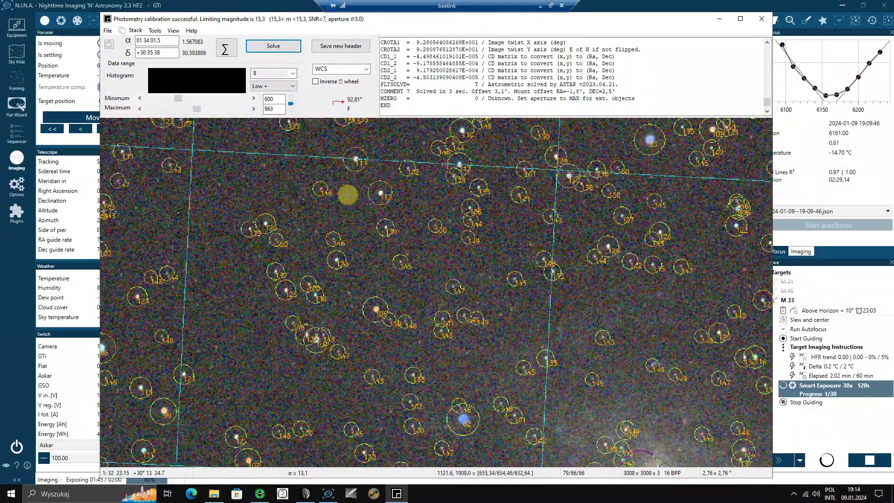
left_click(173, 31)
left_click(190, 106)
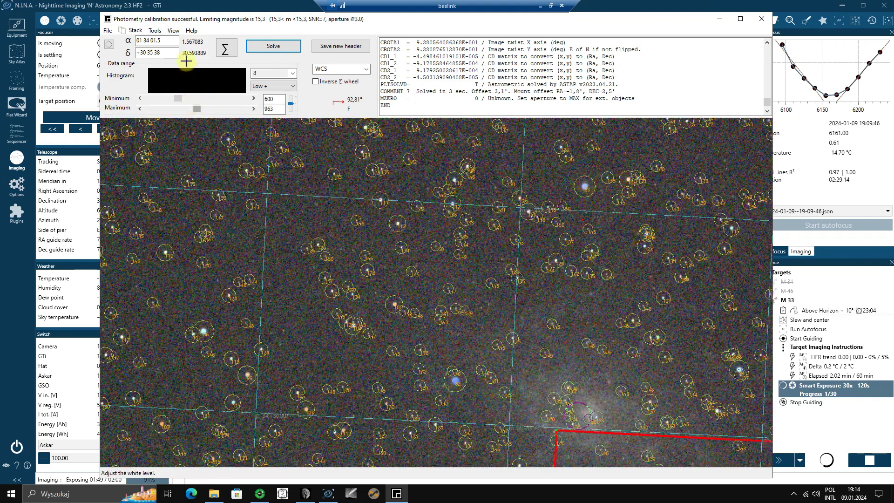
left_click(174, 32)
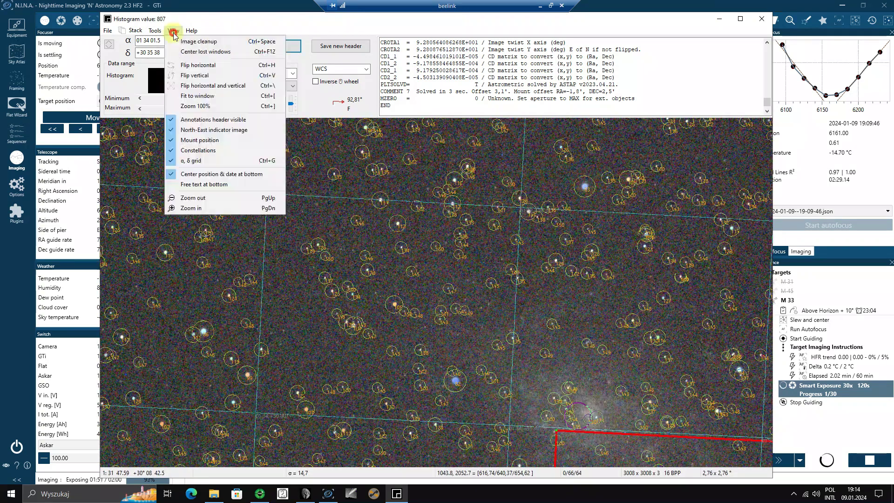
left_click(193, 96)
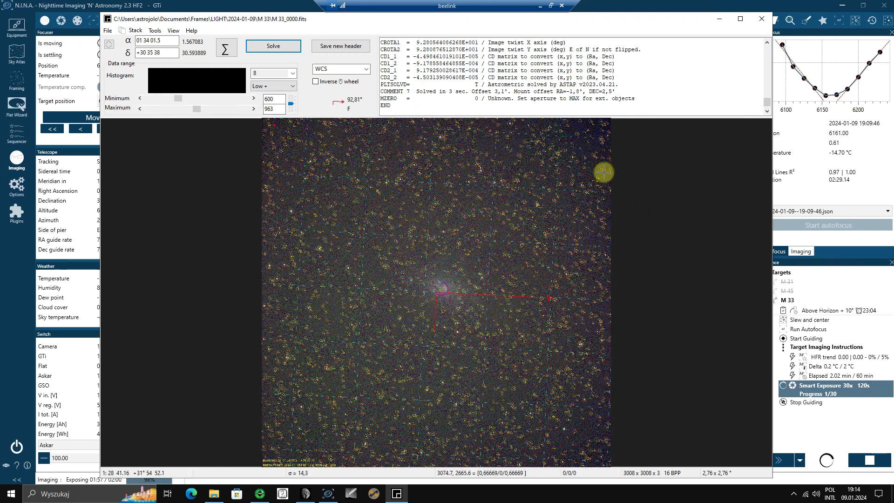
scroll(501, 268, "up", 2)
scroll(502, 268, "up", 2)
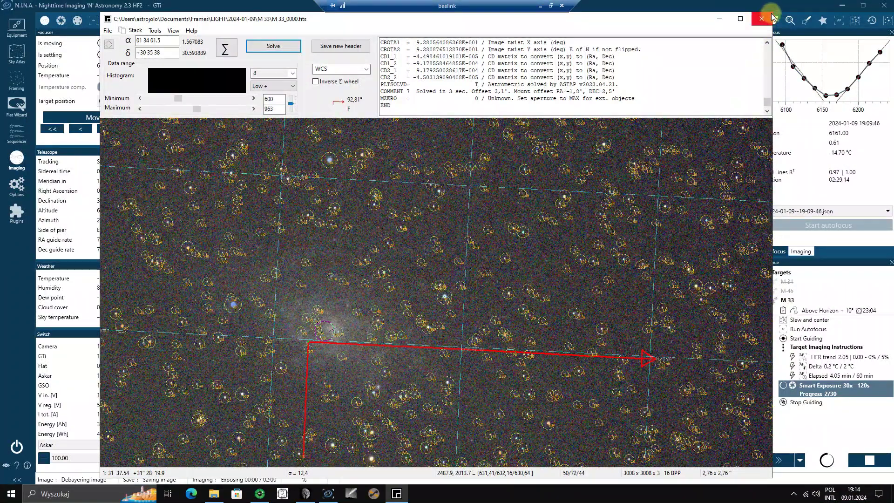
left_click(721, 20)
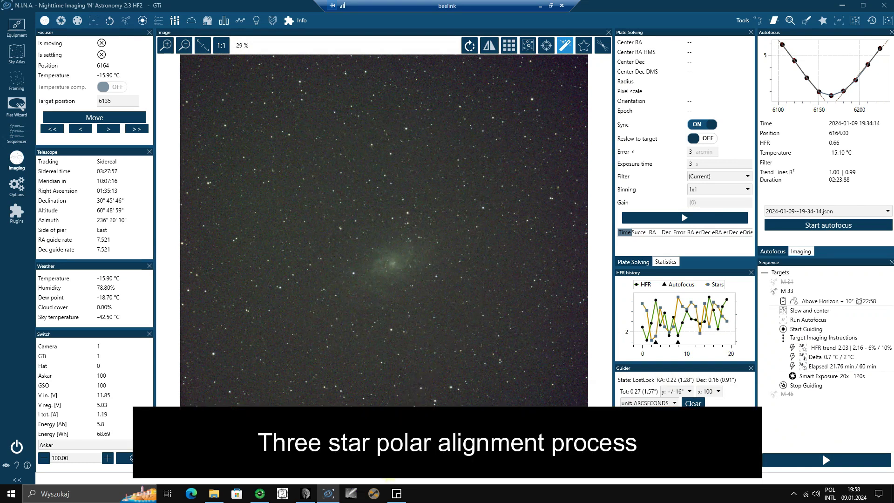
Open Three Point Polar Alignment in N.I.N.A., enable starting from the current position, and start the alignment run
left_click(888, 20)
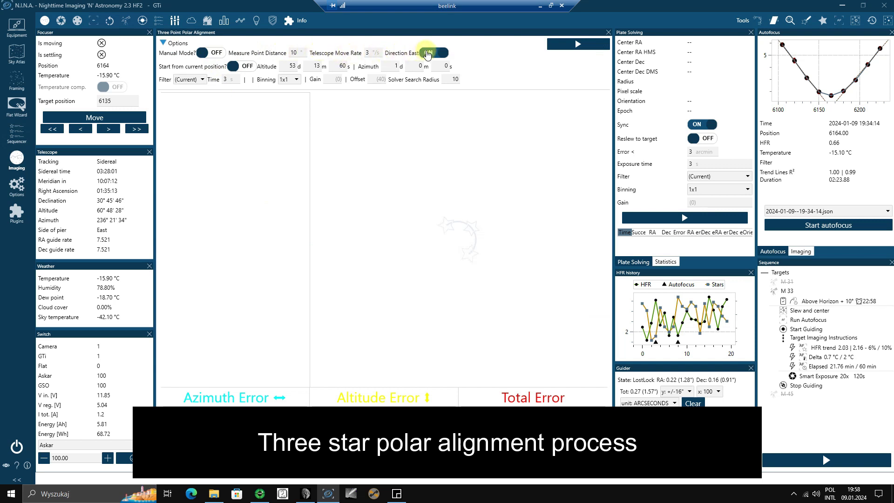
left_click(247, 68)
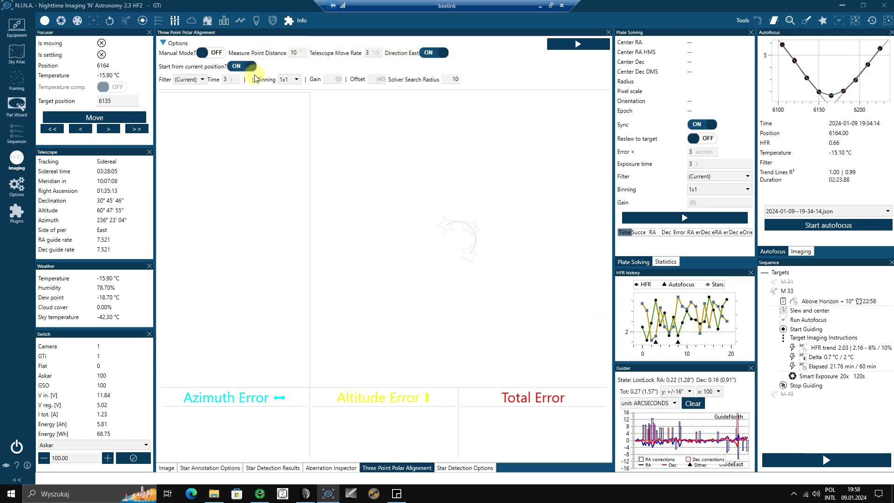
left_click(230, 80)
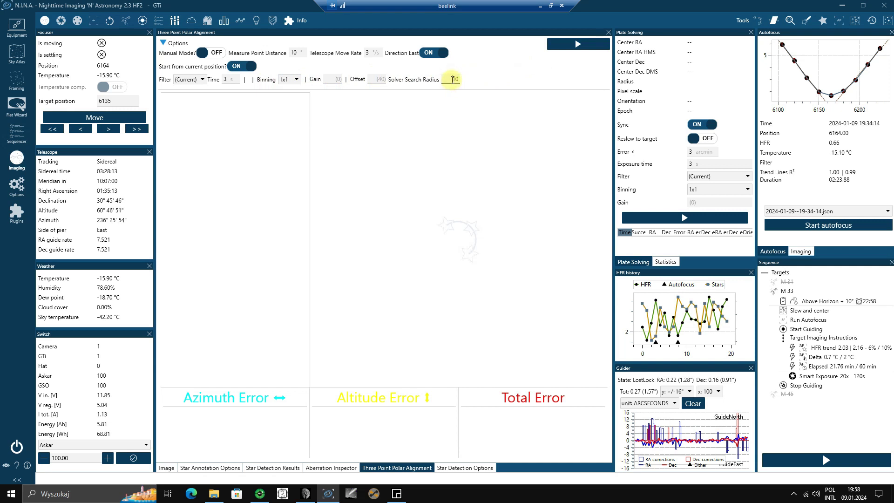
left_click(453, 80)
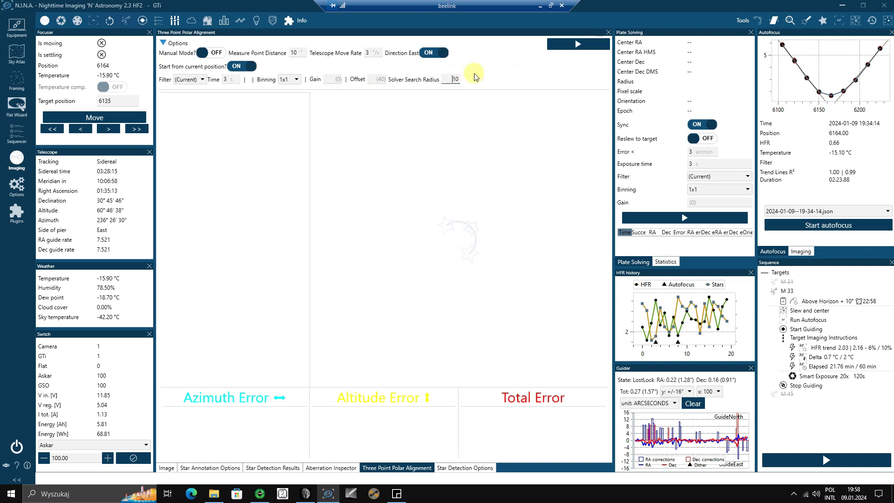
left_click(576, 46)
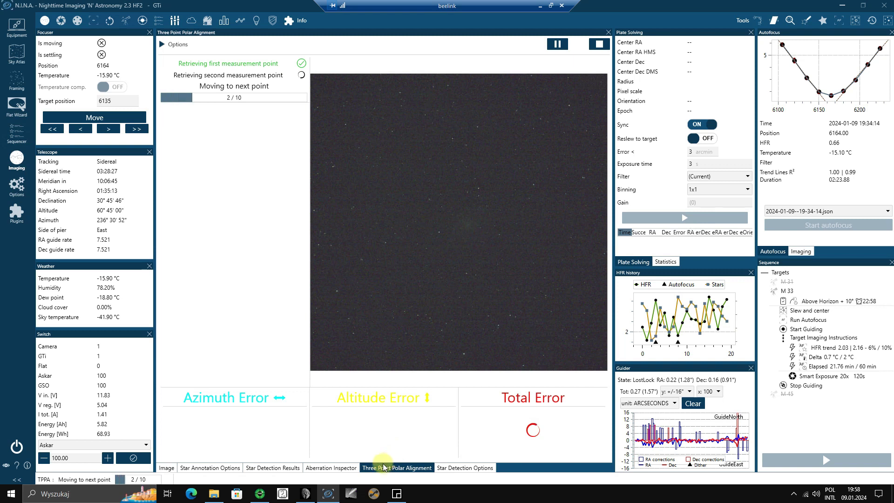
Switch to GS Server to monitor the mount's movement, shift its window off the alignment panel, and return to N.I.N.A
left_click(308, 495)
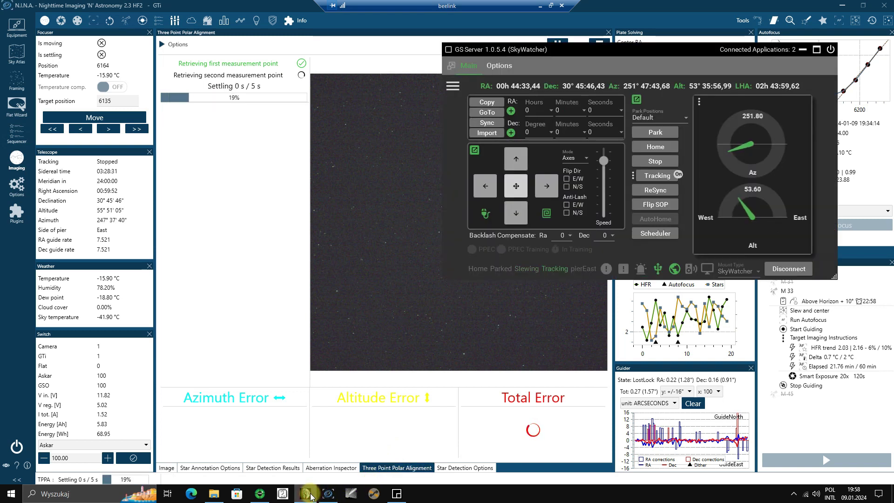
left_click_drag(573, 51, 613, 47)
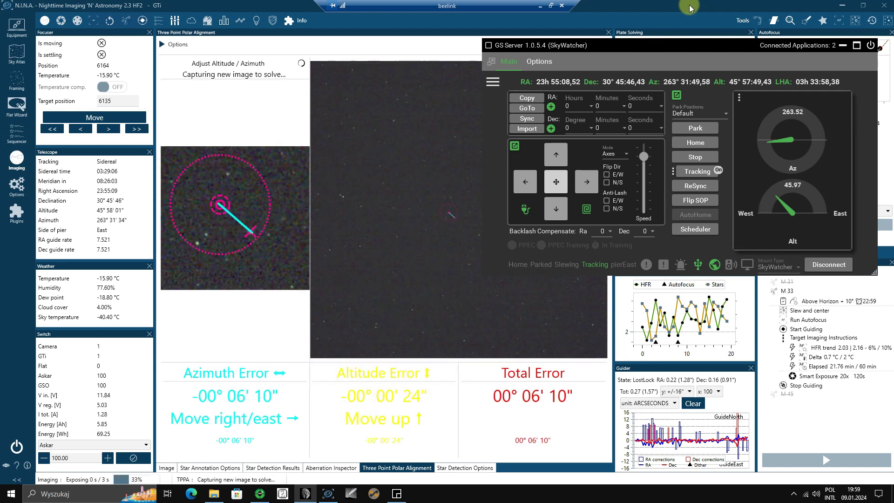
left_click(690, 8)
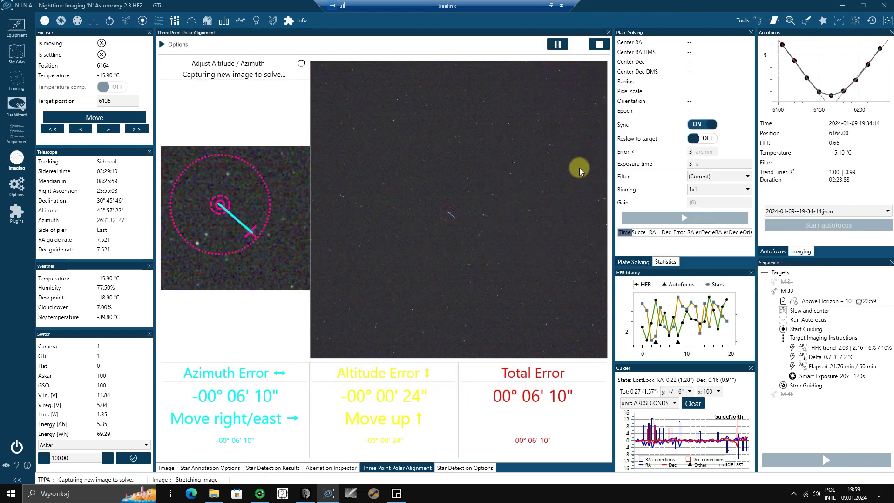
Stop the three-point polar alignment run and return to the captured image view
left_click(598, 44)
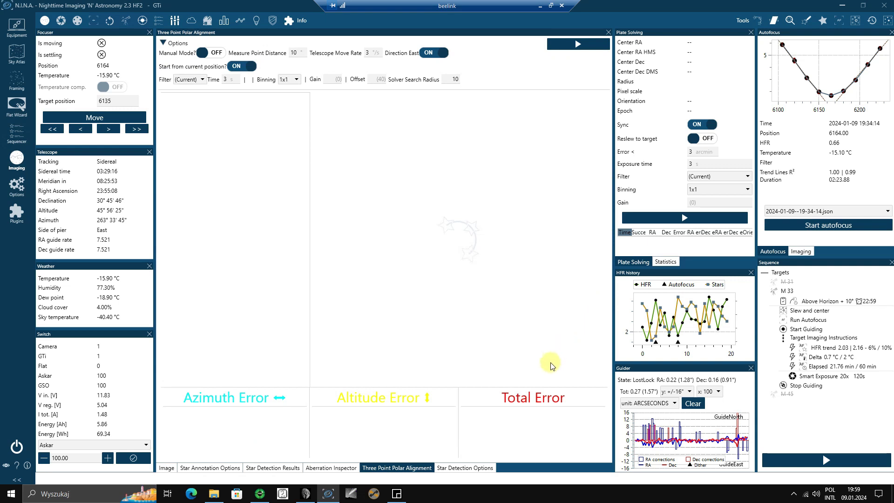
left_click(167, 468)
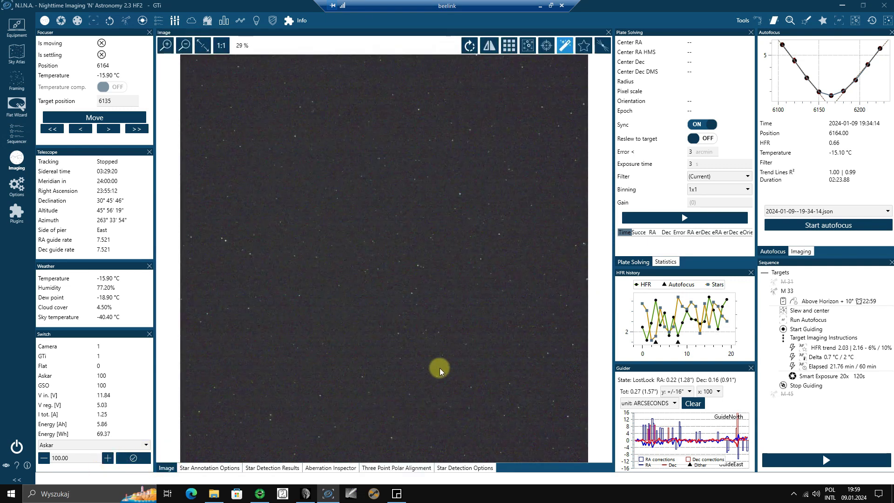